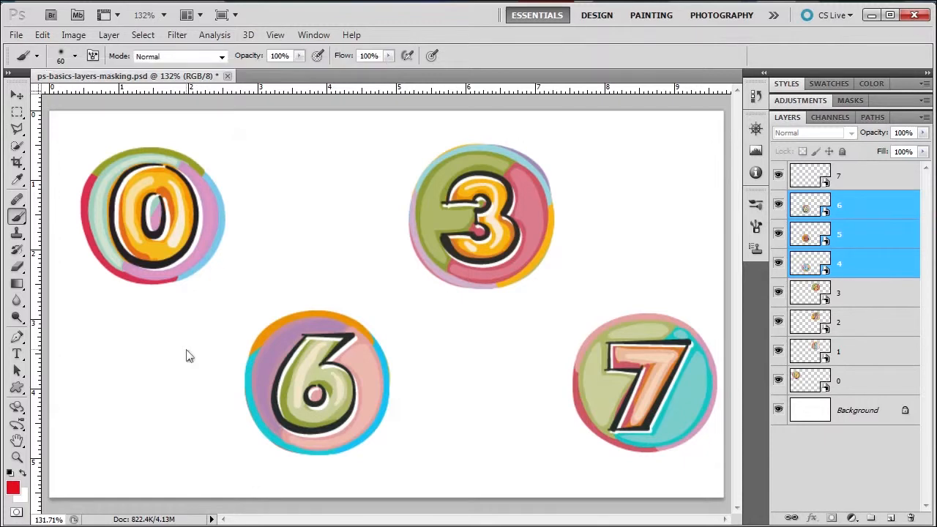
Fill the Background layer with a vertical white-to-cyan linear gradient running from the canvas's upper edge to its lower edge
click(860, 414)
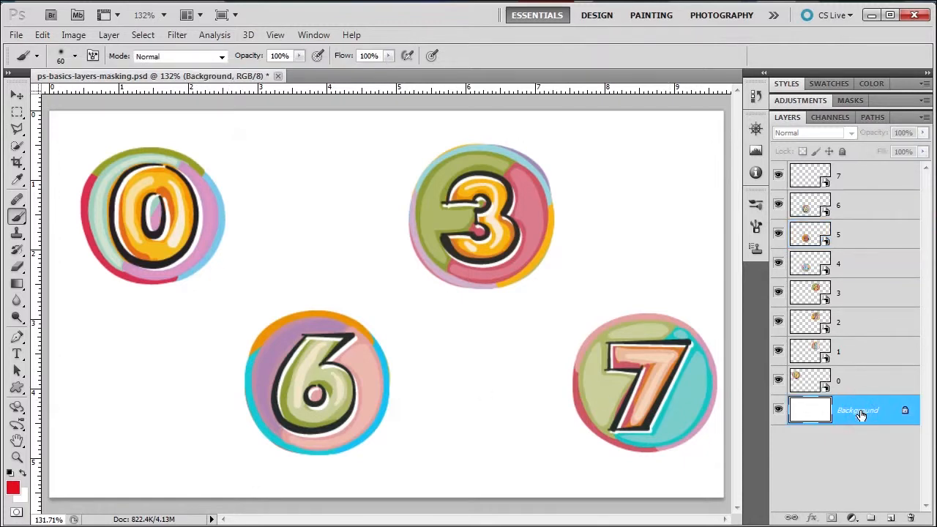
click(16, 286)
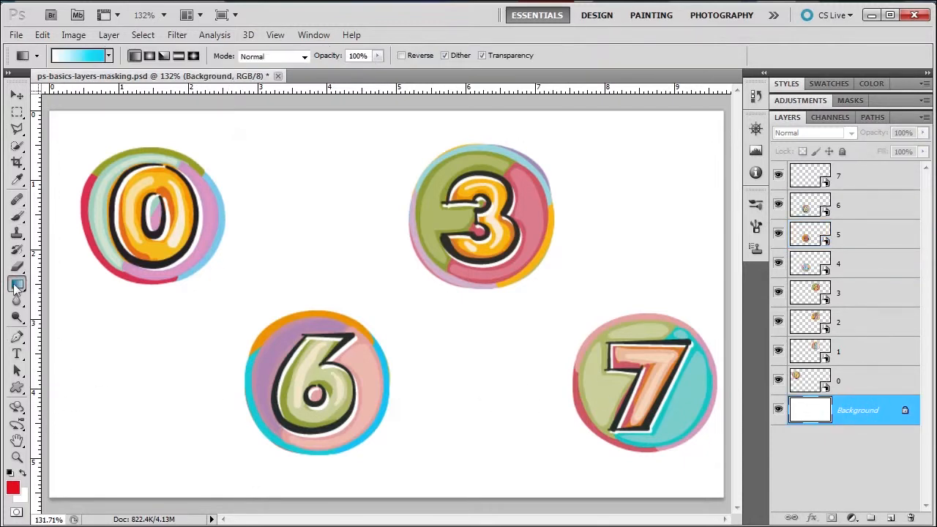
click(108, 57)
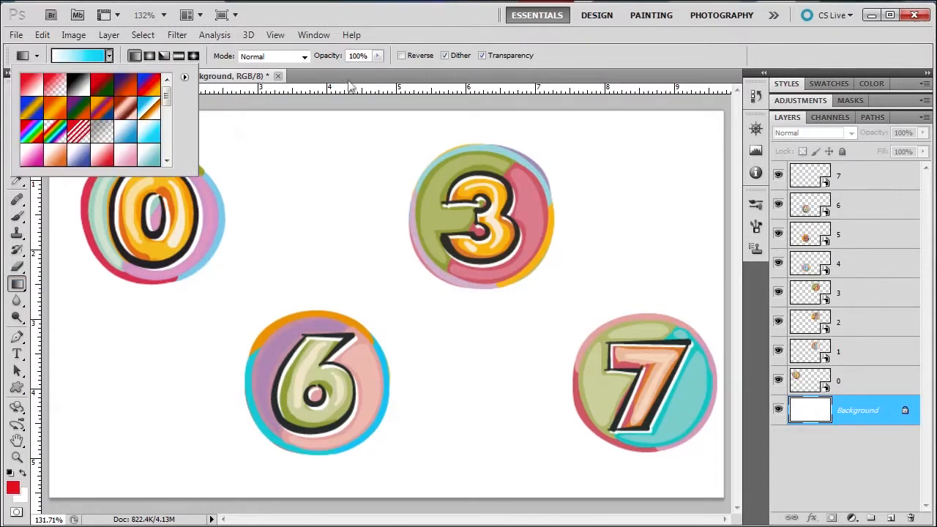
click(375, 21)
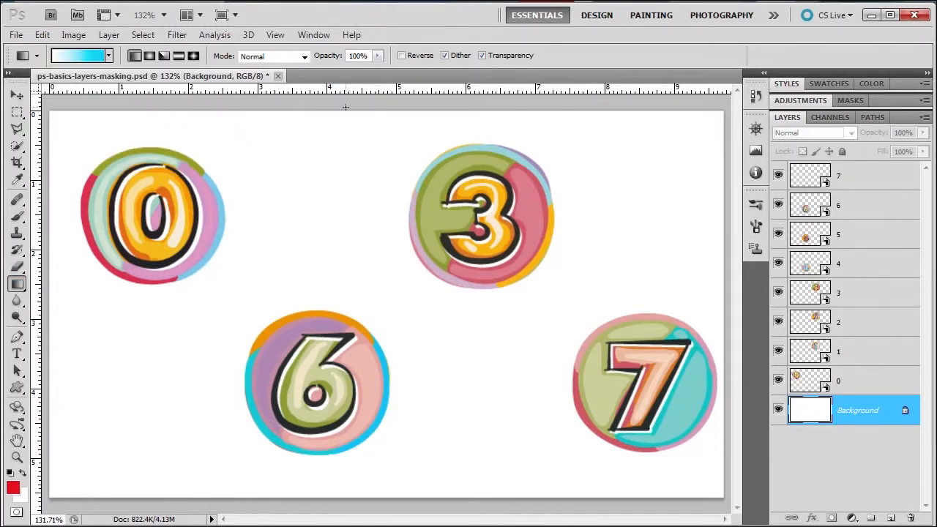
drag(348, 111, 355, 497)
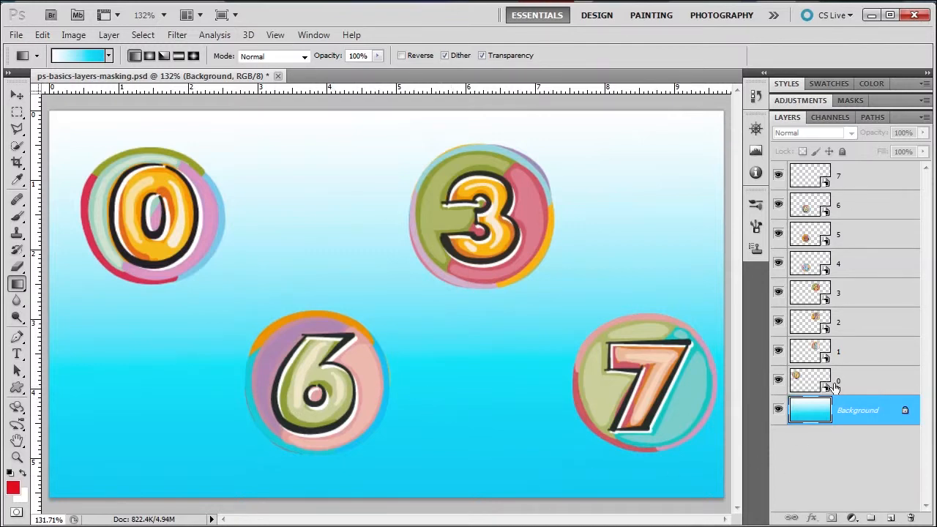
Rasterize smart object layer 0 into a regular pixel layer
click(865, 379)
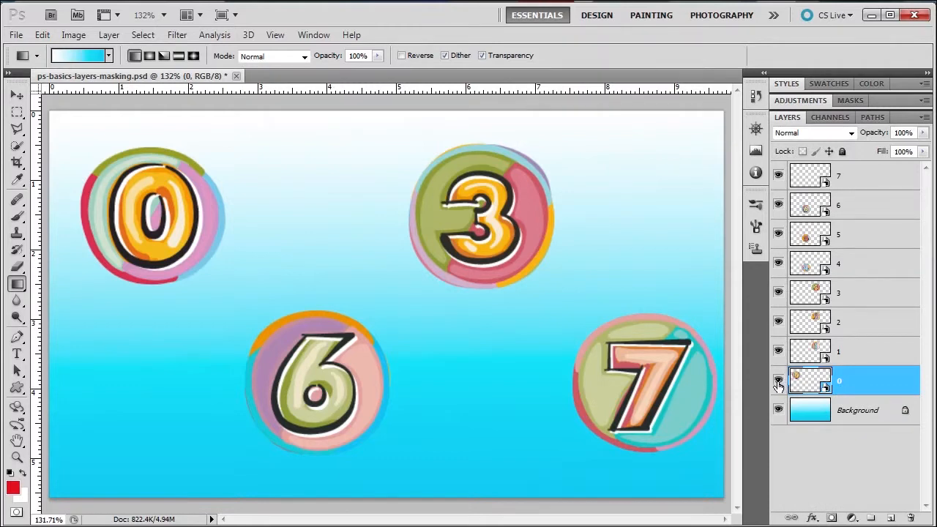
click(778, 380)
click(778, 381)
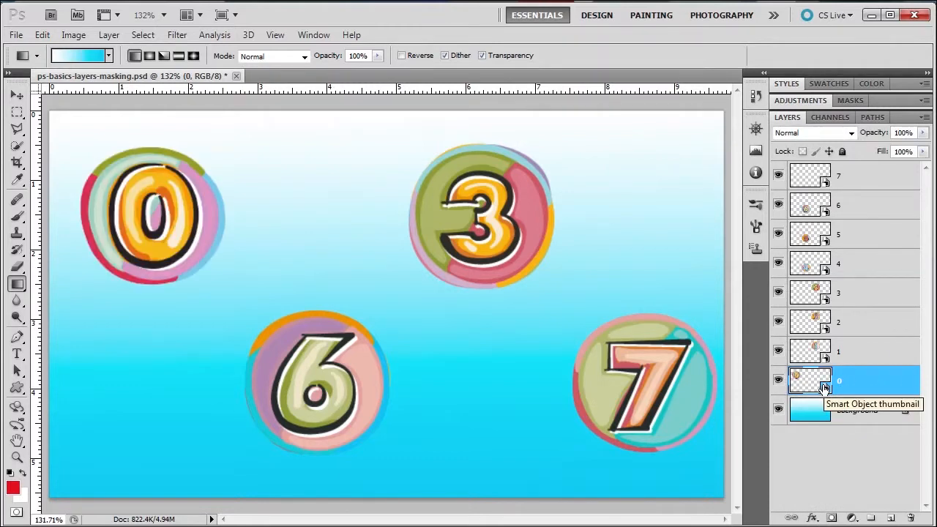
right_click(866, 384)
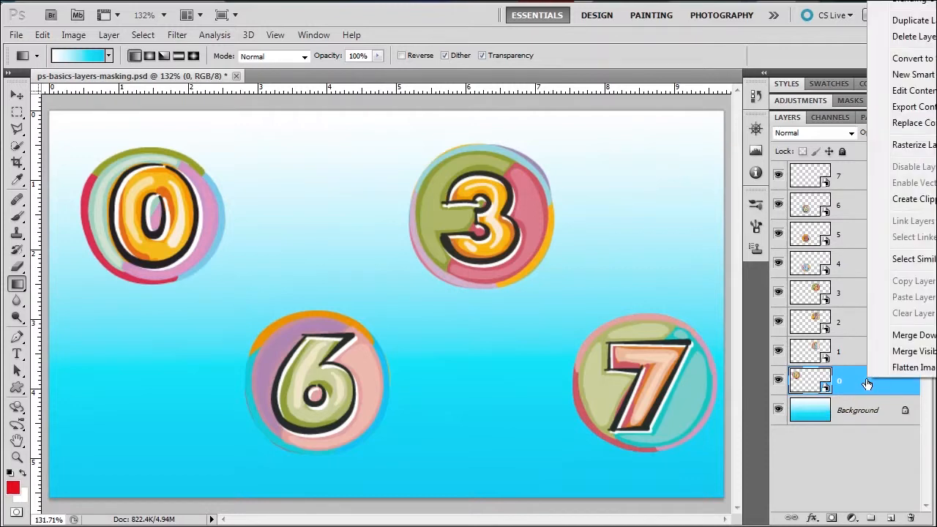
click(910, 145)
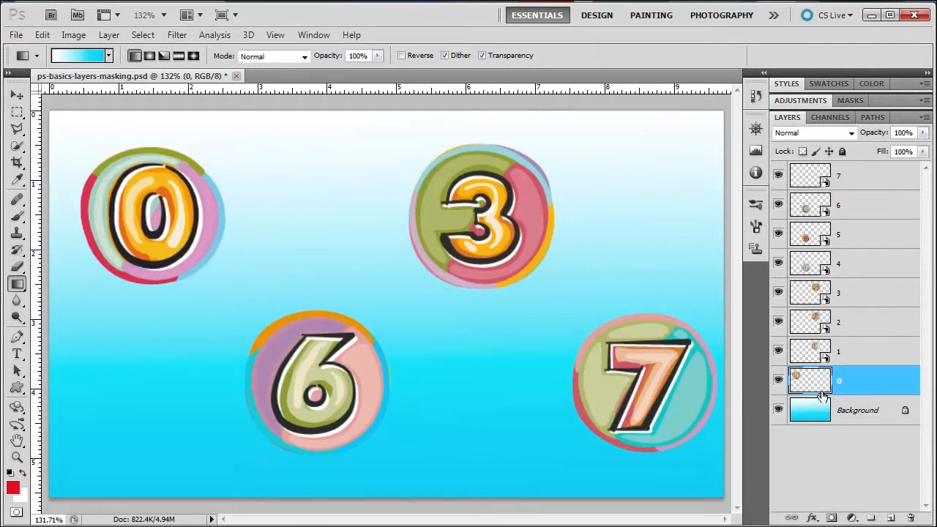
Add a white layer mask to layer 0 and hide layers 1 through 7
click(832, 518)
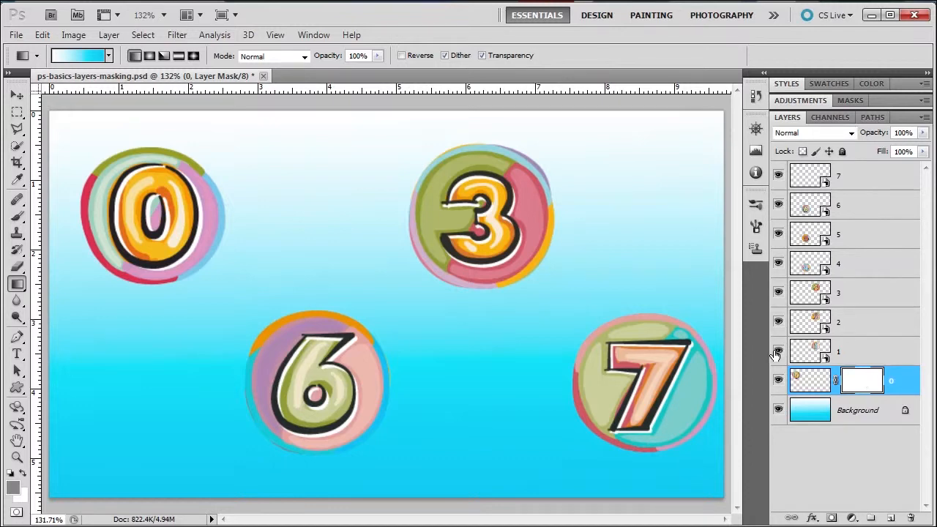
drag(777, 352, 776, 176)
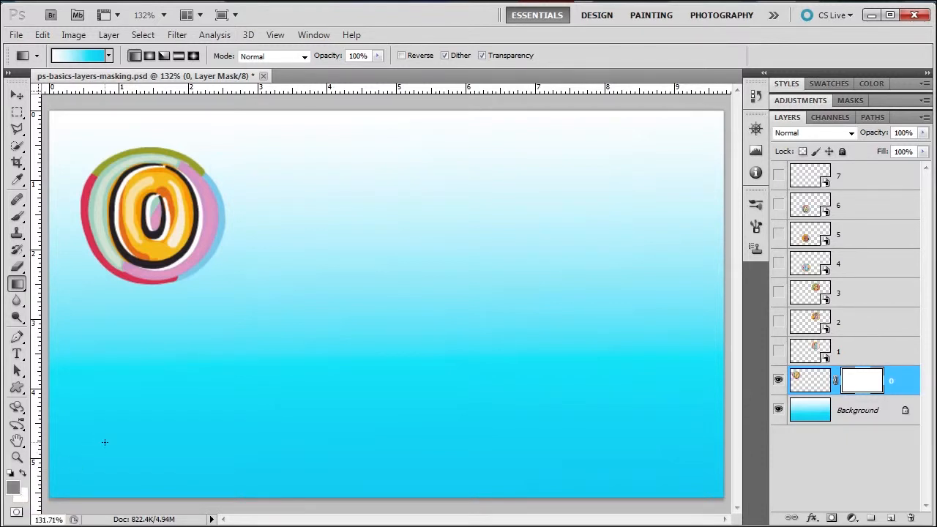
Reset to the default colours with black as foreground and brush over the whole 0 badge on its layer mask
key(d)
key(x)
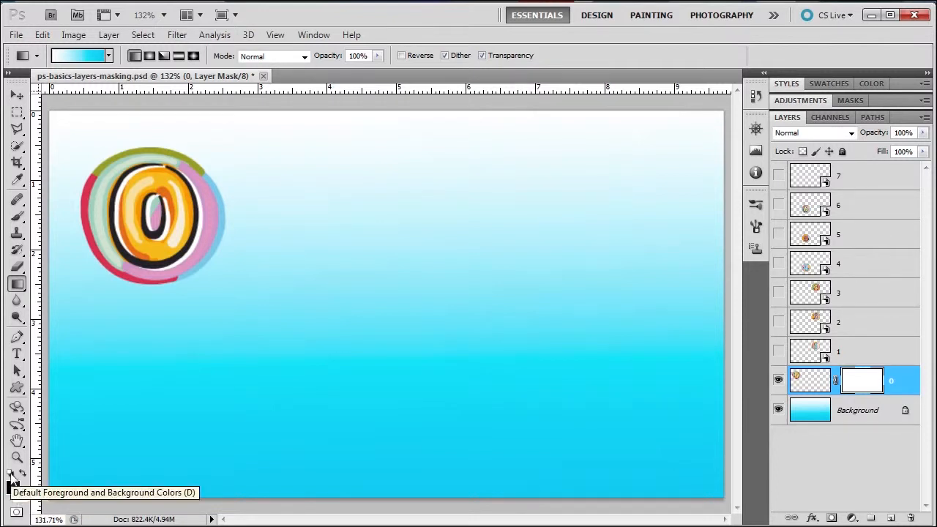
key(x)
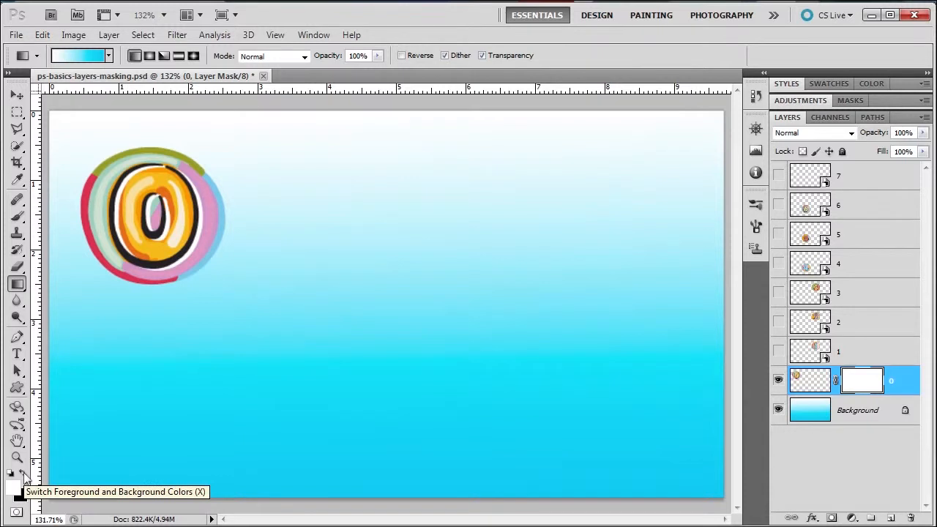
click(24, 474)
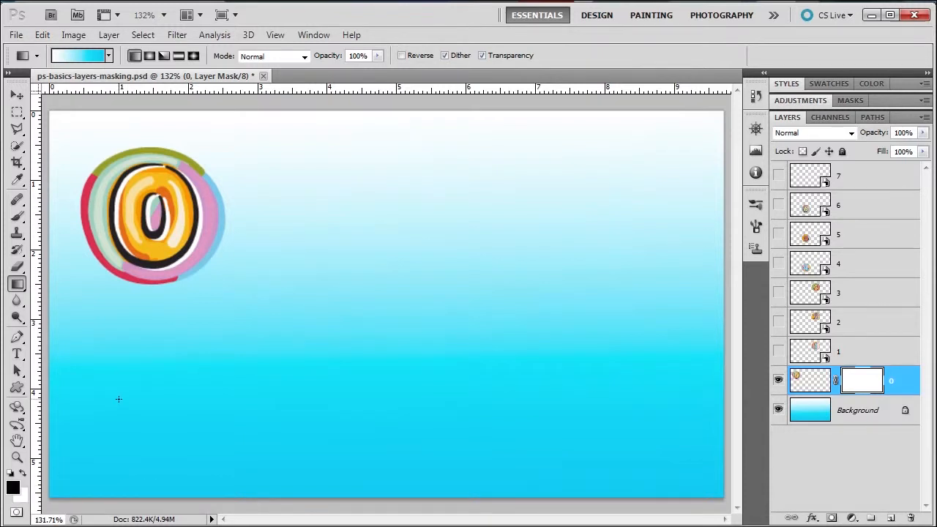
key(x)
key(x)
click(17, 218)
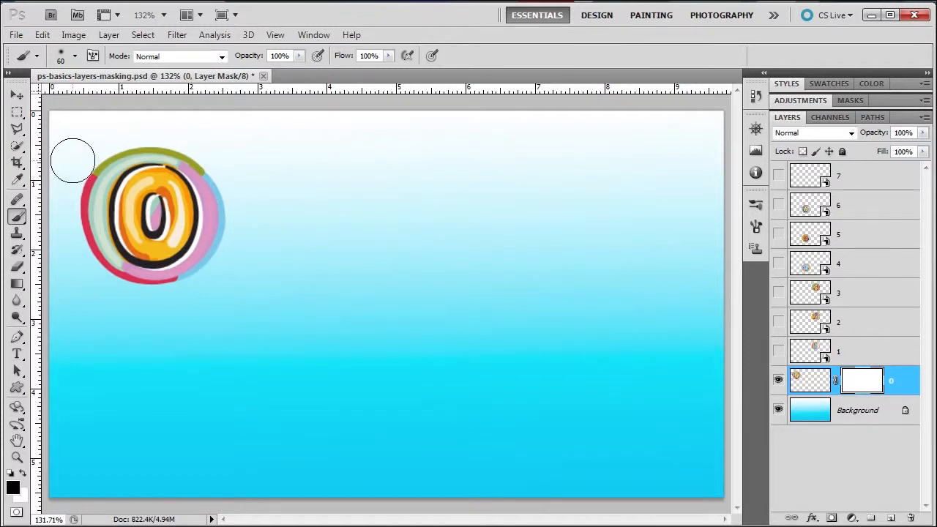
mouse_move(71, 157)
mouse_down()
mouse_move(189, 162)
mouse_move(75, 172)
mouse_move(100, 259)
mouse_move(196, 253)
mouse_move(181, 195)
mouse_move(200, 260)
mouse_move(128, 181)
mouse_move(158, 192)
mouse_move(105, 214)
mouse_move(103, 240)
mouse_move(204, 258)
mouse_move(235, 186)
mouse_move(144, 185)
mouse_move(194, 240)
mouse_move(93, 248)
mouse_move(153, 263)
mouse_up()
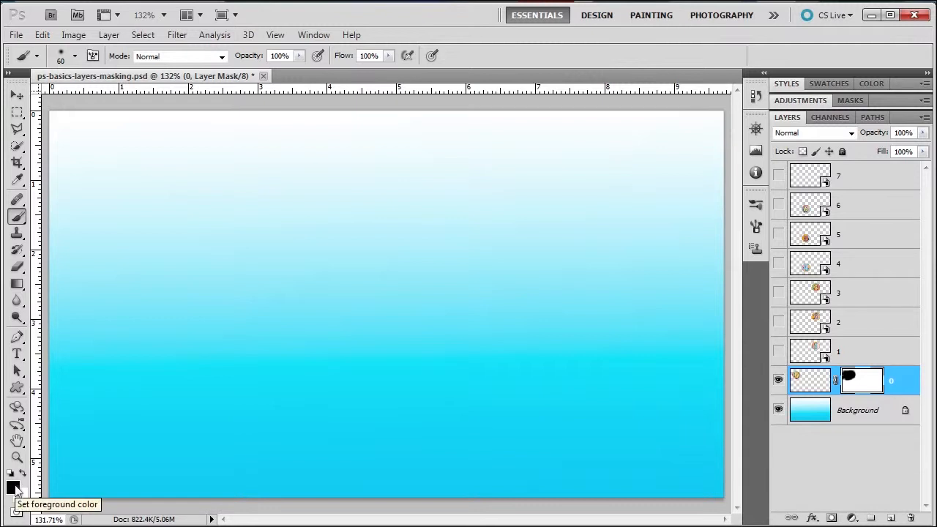
Target layer 0's image instead of its mask and set the foreground colour to an orange-red with hue 23°
click(808, 385)
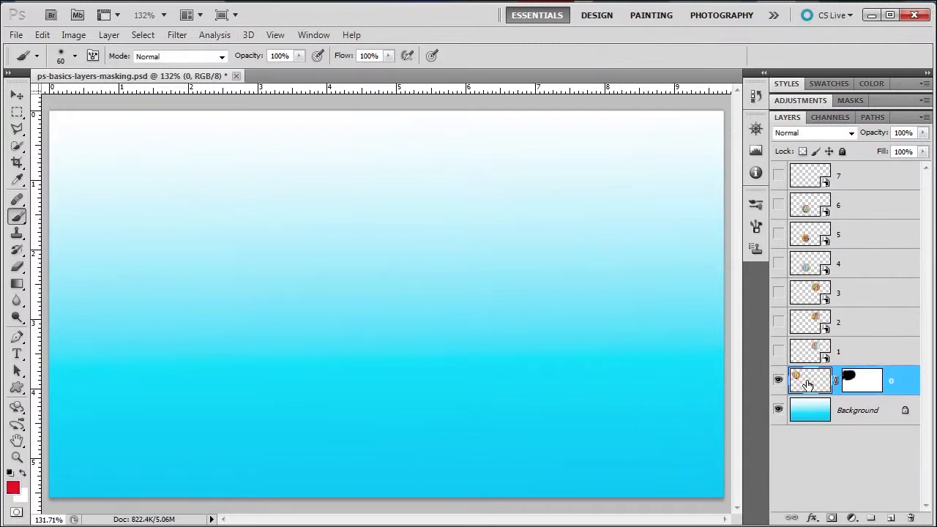
click(17, 493)
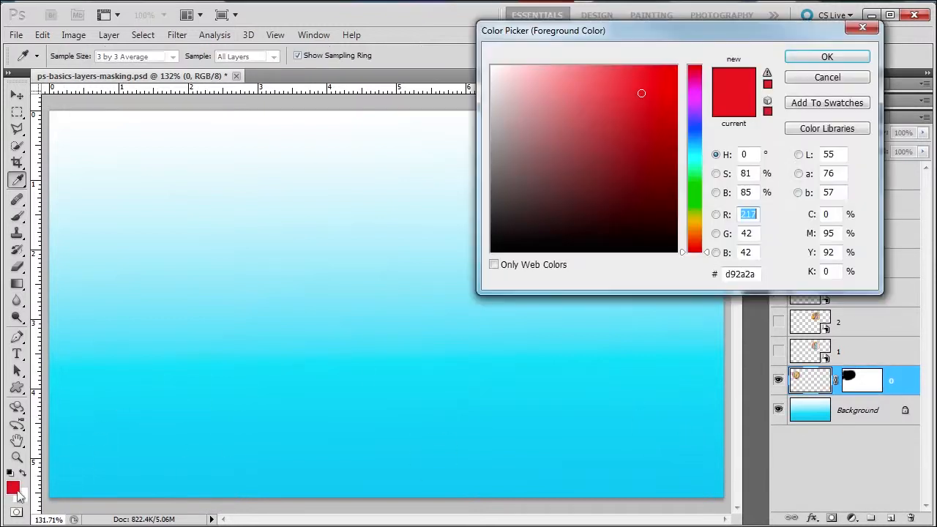
click(696, 194)
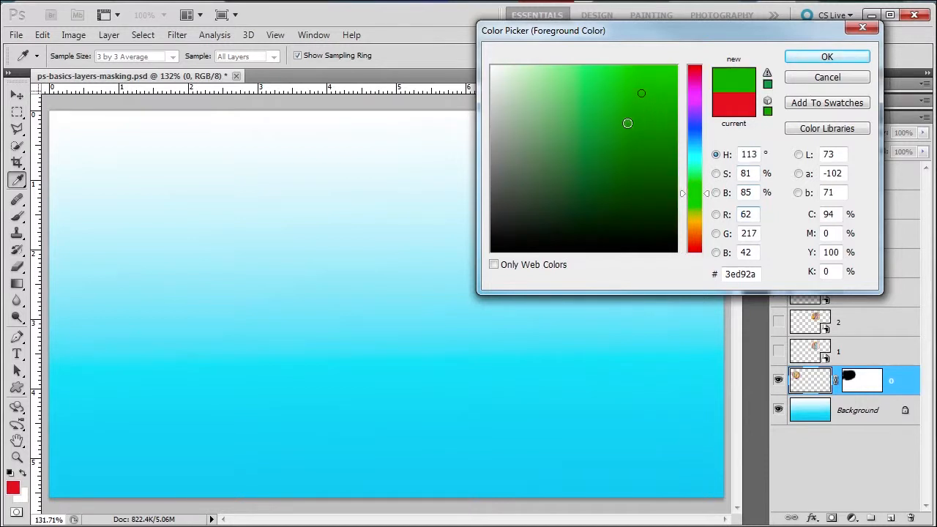
click(620, 130)
click(699, 211)
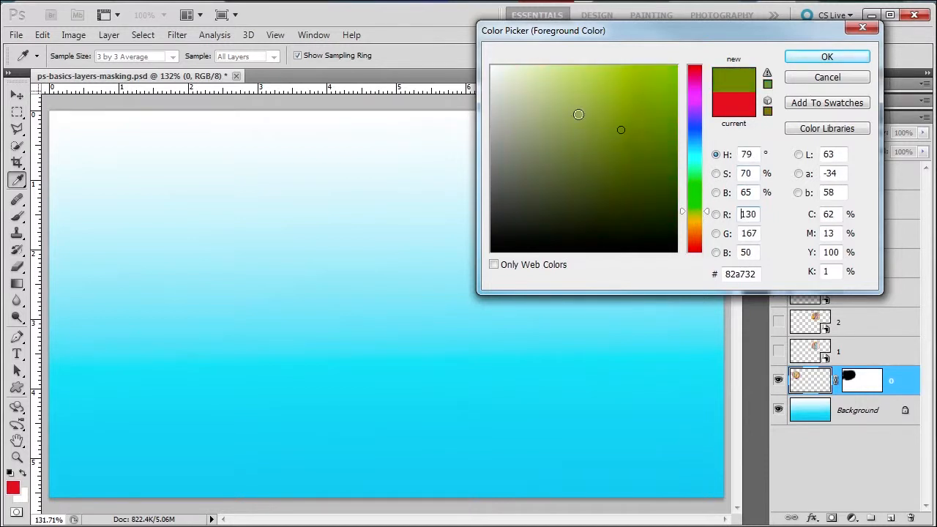
mouse_move(607, 95)
mouse_down()
mouse_move(634, 109)
mouse_move(612, 166)
mouse_up()
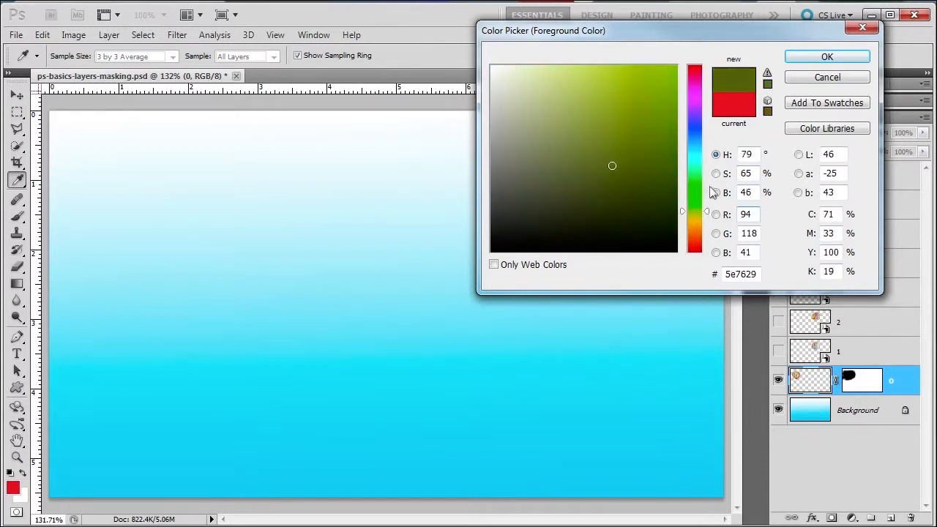
click(695, 185)
drag(597, 98, 547, 87)
click(694, 240)
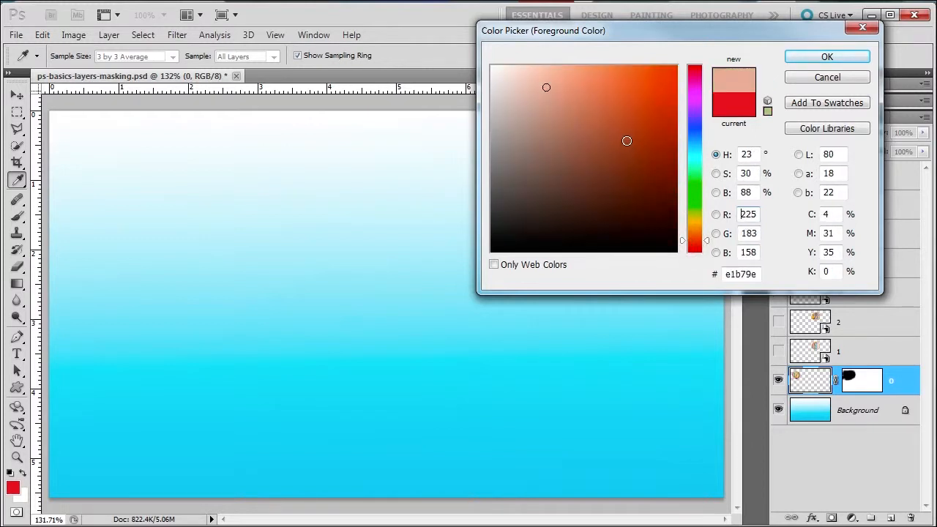
click(635, 123)
drag(635, 123, 645, 109)
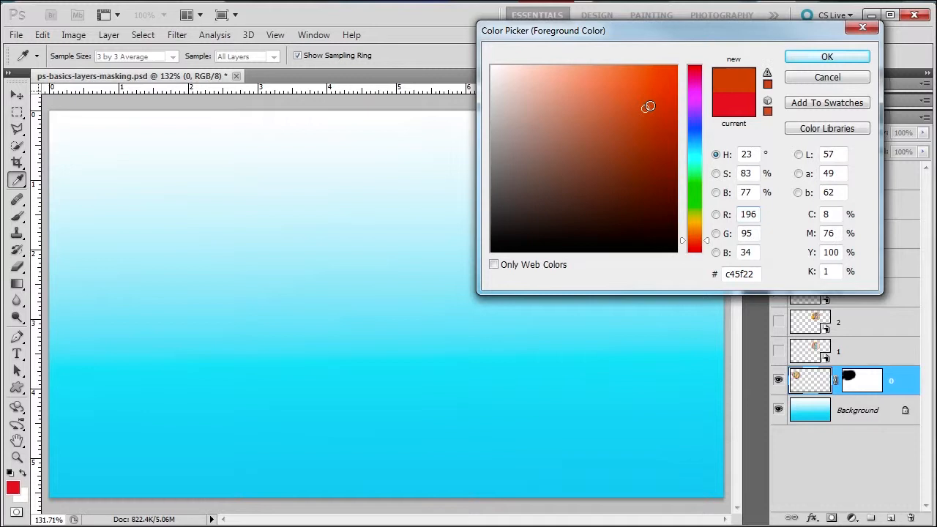
click(827, 56)
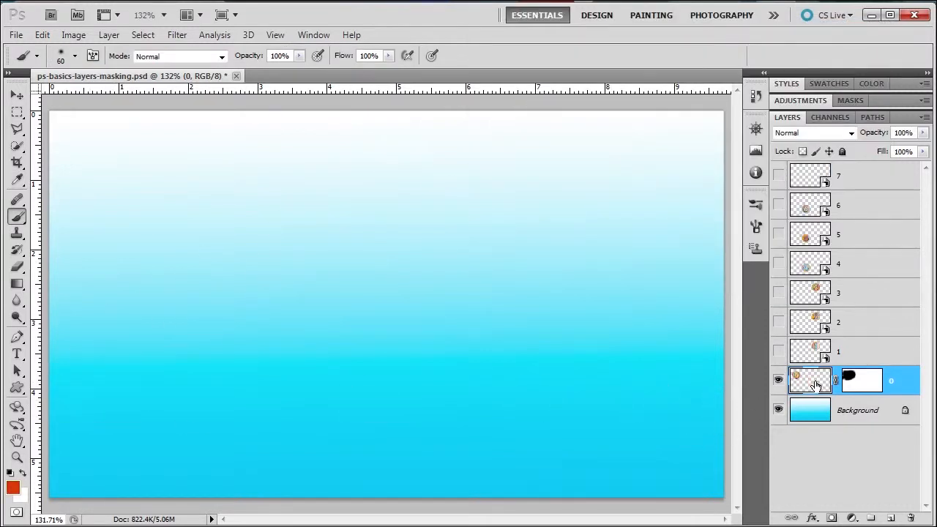
Brush a large orange-red patch across the canvas centre on layer 0's image, then invert the layer's mask
mouse_move(391, 232)
mouse_down()
mouse_move(519, 214)
mouse_move(574, 221)
mouse_move(385, 247)
mouse_move(558, 246)
mouse_move(379, 270)
mouse_move(349, 288)
mouse_move(555, 253)
mouse_move(396, 286)
mouse_move(522, 325)
mouse_move(375, 368)
mouse_move(374, 264)
mouse_move(501, 299)
mouse_up()
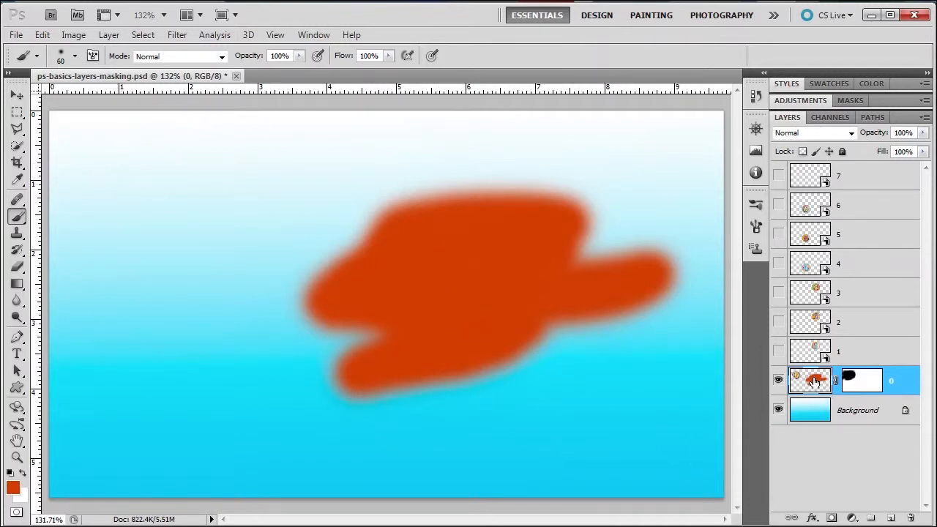
click(861, 380)
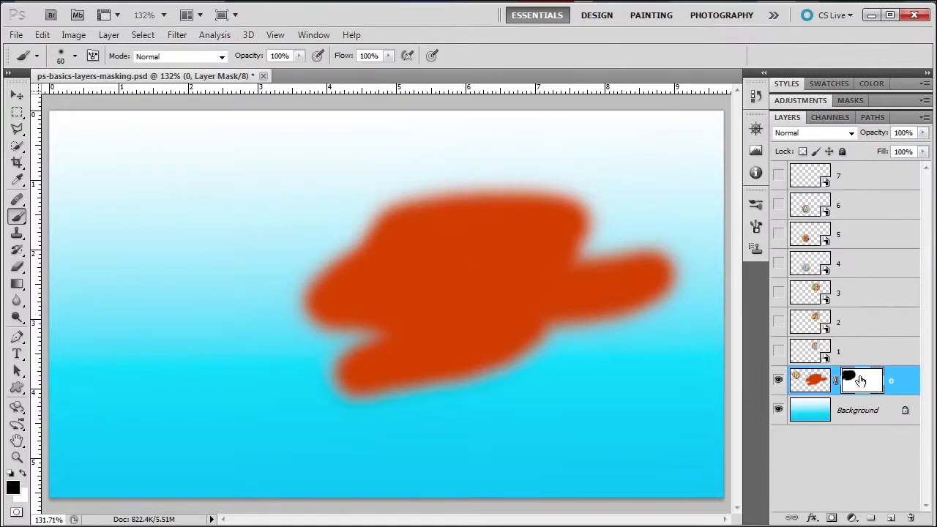
key(ctrl+i)
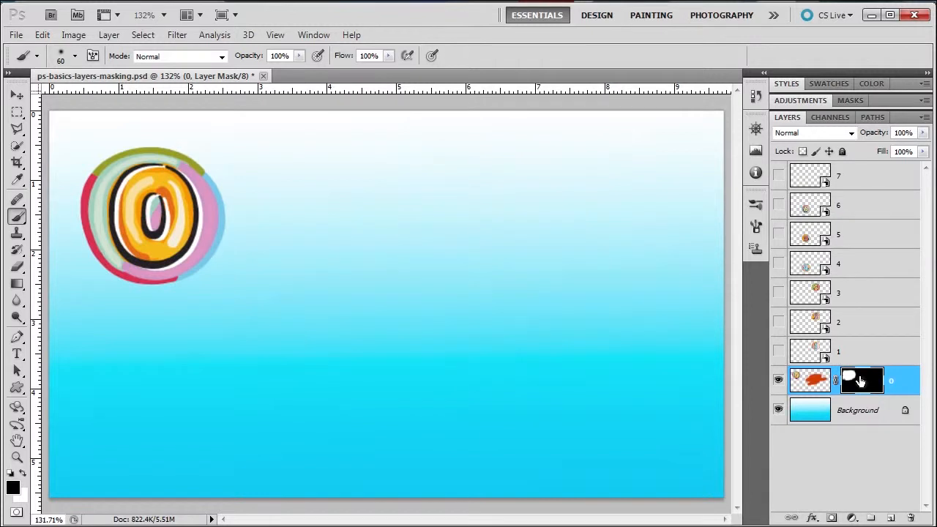